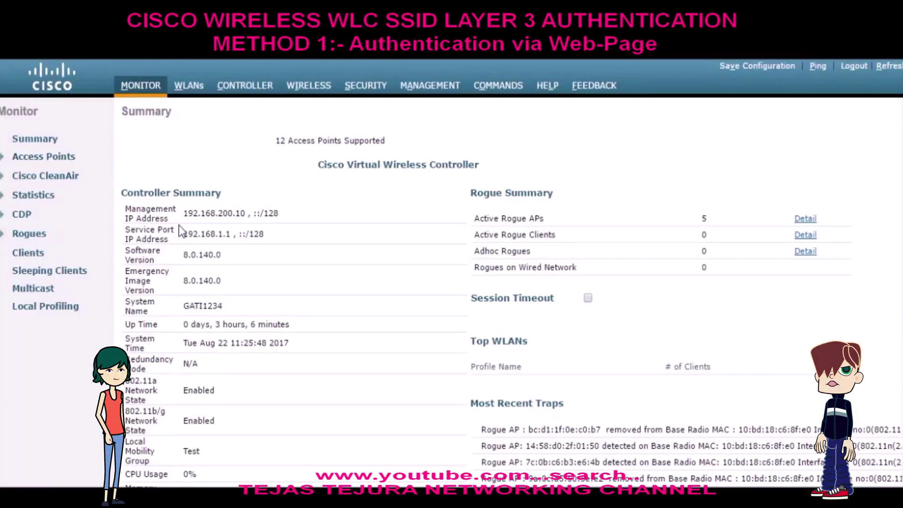
# - Create a new WLAN with profile name and SSID Guest and WLAN ID 10
pyautogui.click(188, 87)
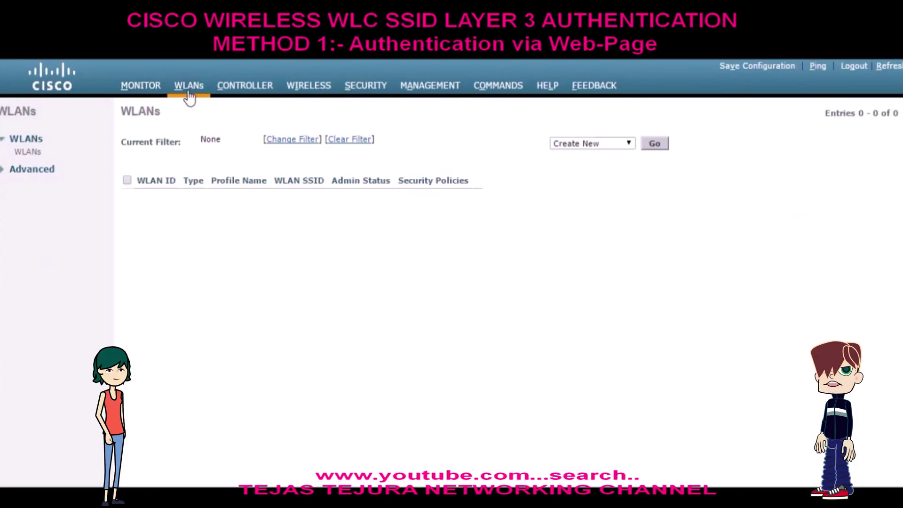
pyautogui.click(662, 143)
pyautogui.click(403, 163)
pyautogui.write('Guest')
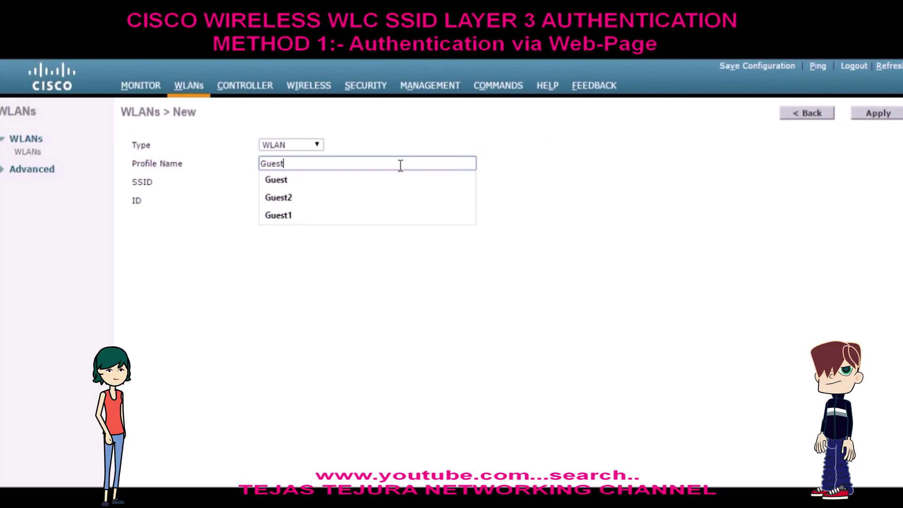
pyautogui.click(403, 185)
pyautogui.click(405, 183)
pyautogui.write('Guest')
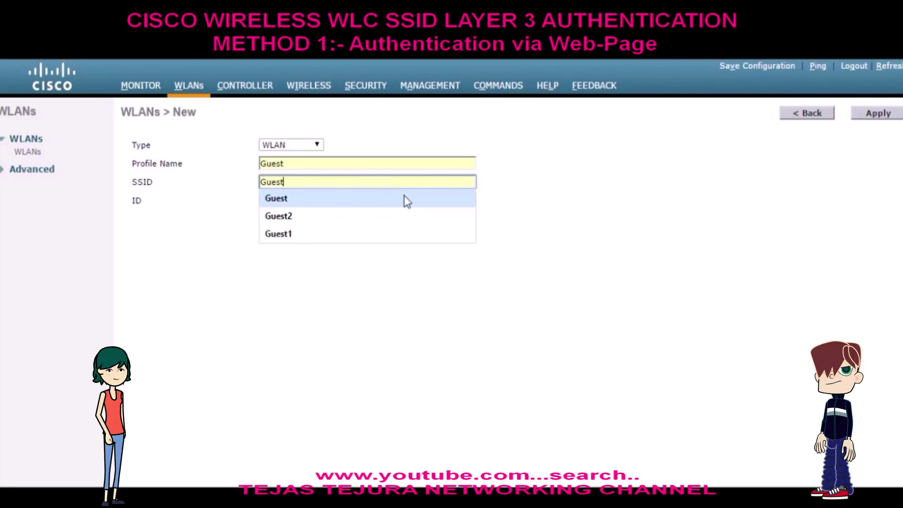
pyautogui.click(406, 199)
pyautogui.click(284, 199)
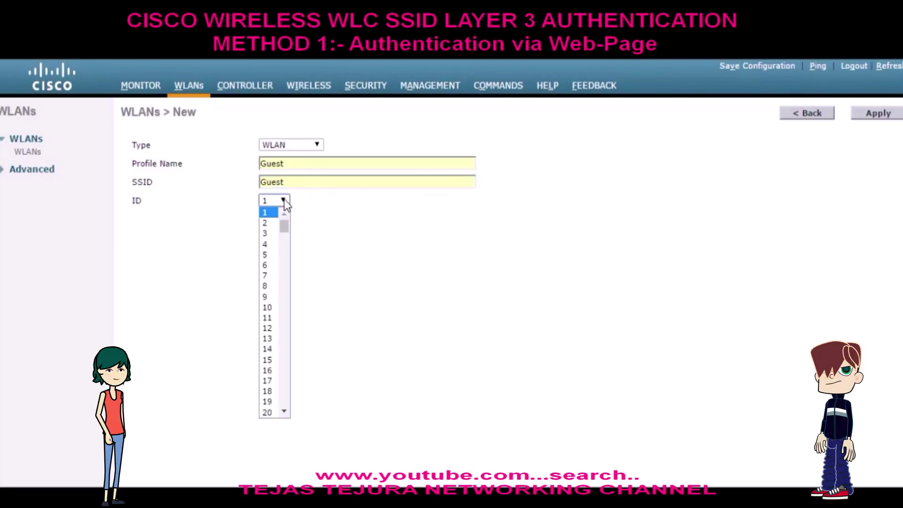
pyautogui.click(270, 310)
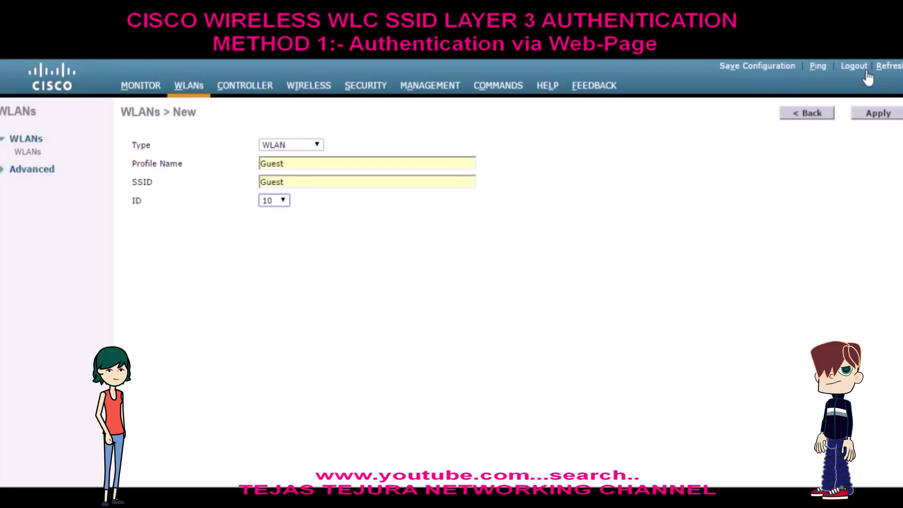
pyautogui.click(884, 114)
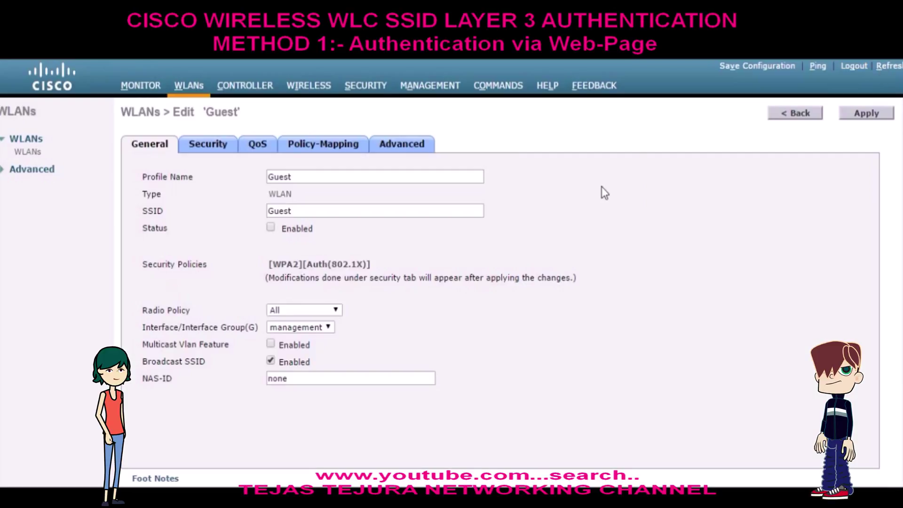
# - Enable the Guest WLAN and map it to the vlan 10 interface
pyautogui.click(271, 229)
pyautogui.click(309, 327)
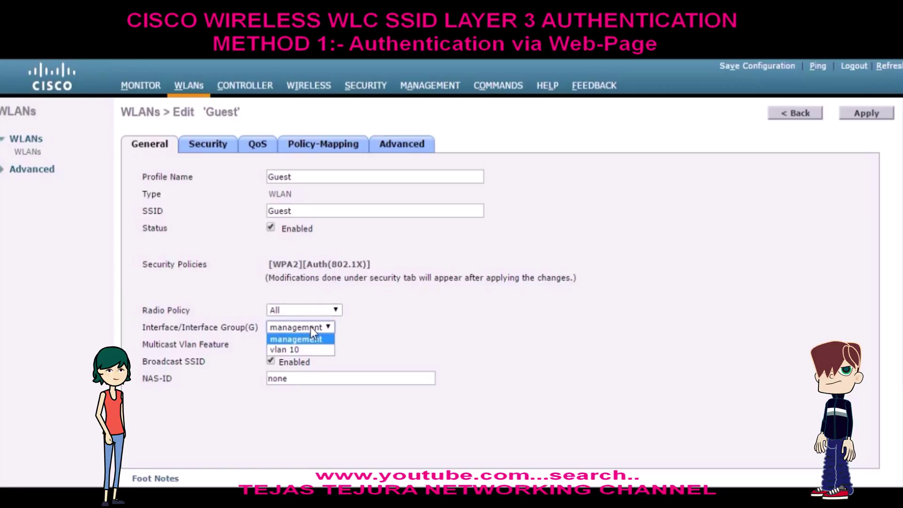
pyautogui.click(308, 353)
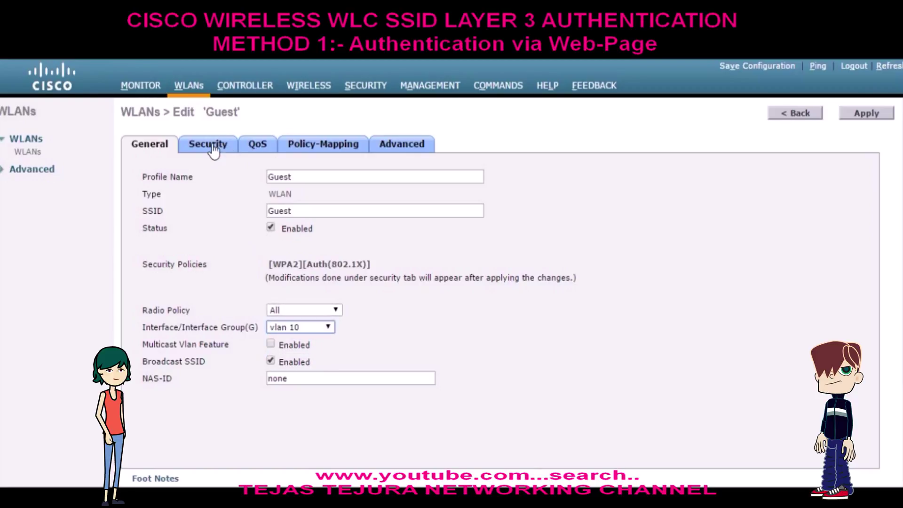
# - Set the Guest WLAN's Layer 2 security to None
pyautogui.click(208, 144)
pyautogui.click(250, 203)
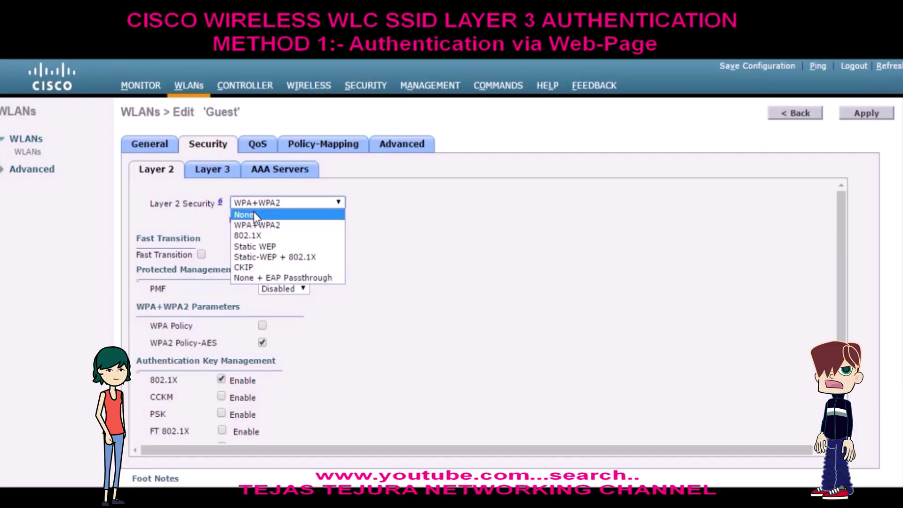
pyautogui.click(253, 212)
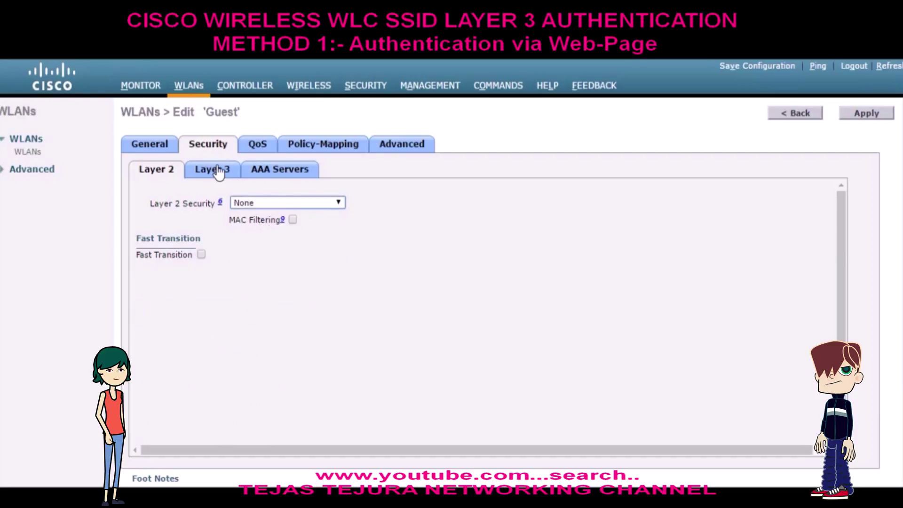
# - Choose Layer 3 Web Policy with Authentication, accept the DNS notice, and apply
pyautogui.click(214, 169)
pyautogui.click(254, 206)
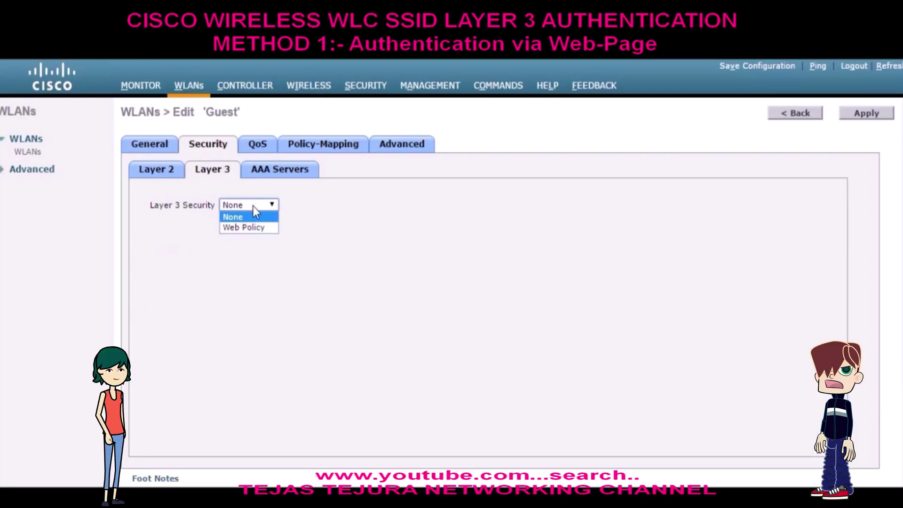
pyautogui.click(258, 228)
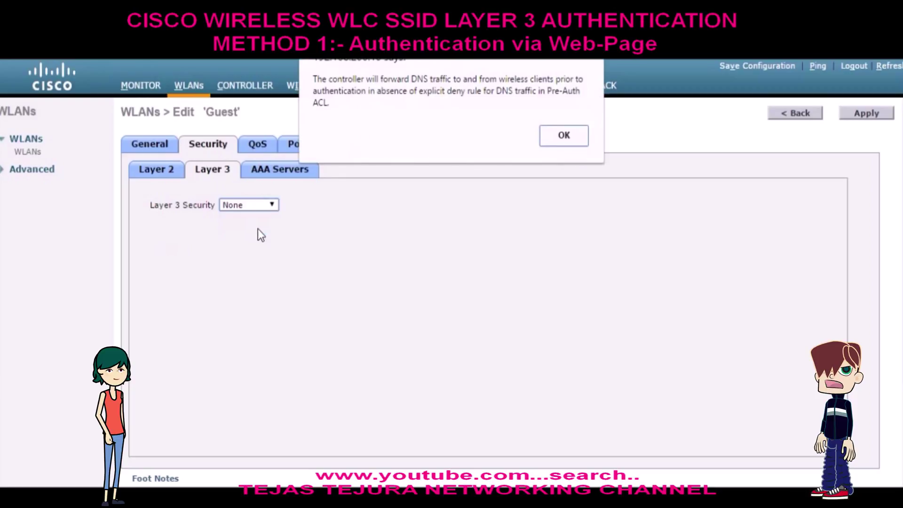
pyautogui.click(564, 135)
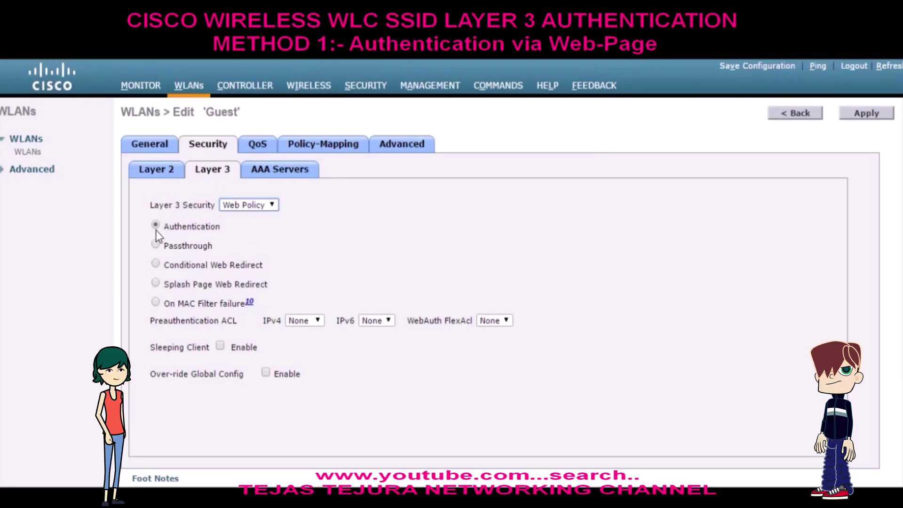
pyautogui.moveTo(221, 227); pyautogui.dragTo(155, 224)
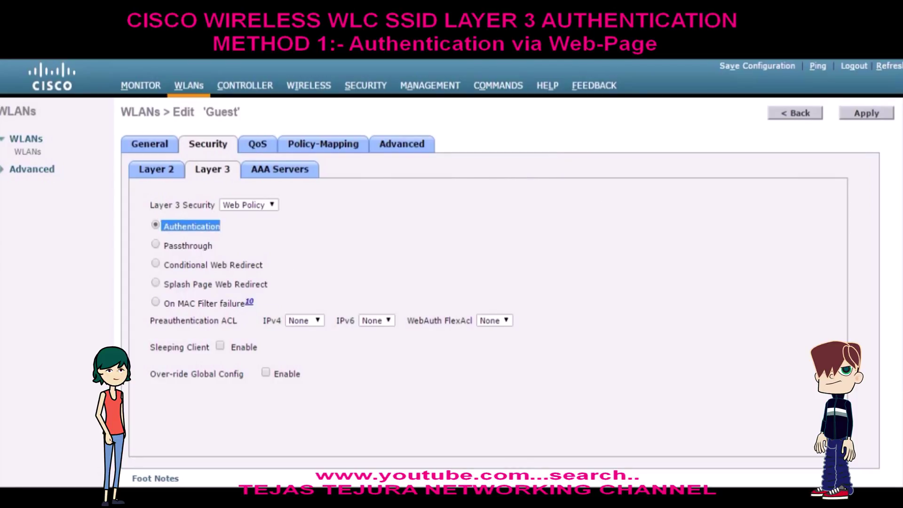
pyautogui.click(888, 114)
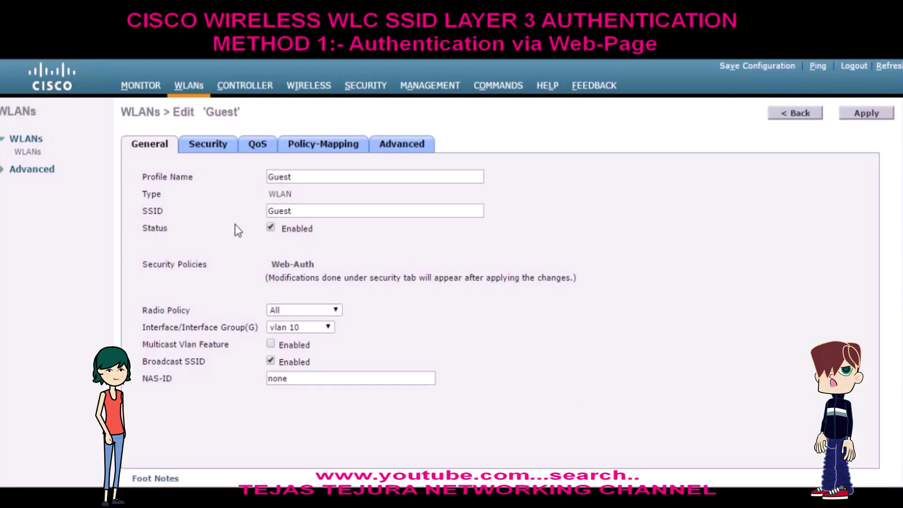
# - Start a new local net user under Security > AAA and enter its user name
pyautogui.click(365, 86)
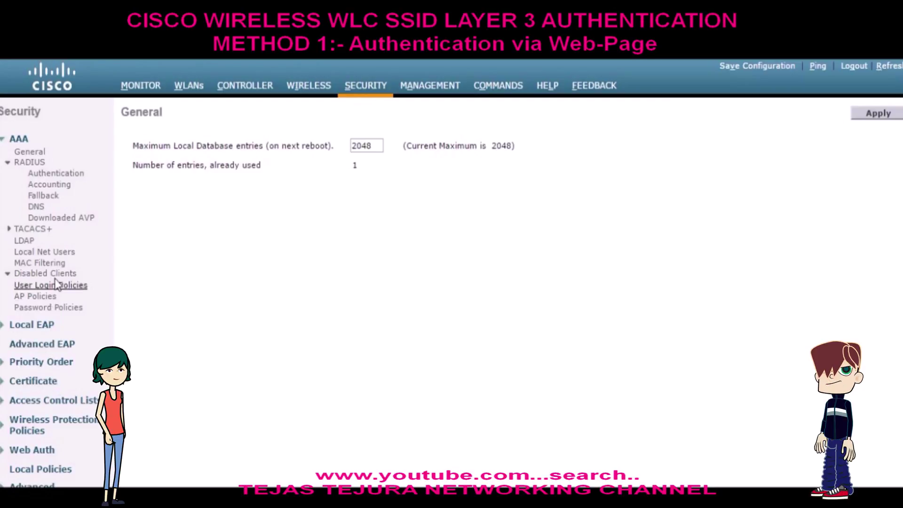
pyautogui.click(58, 255)
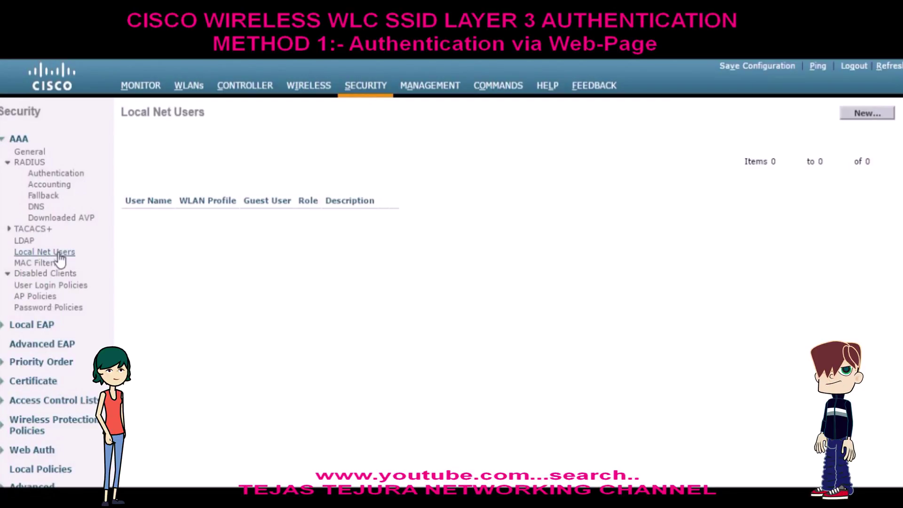
pyautogui.click(868, 113)
pyautogui.click(495, 143)
pyautogui.write('Tejas')
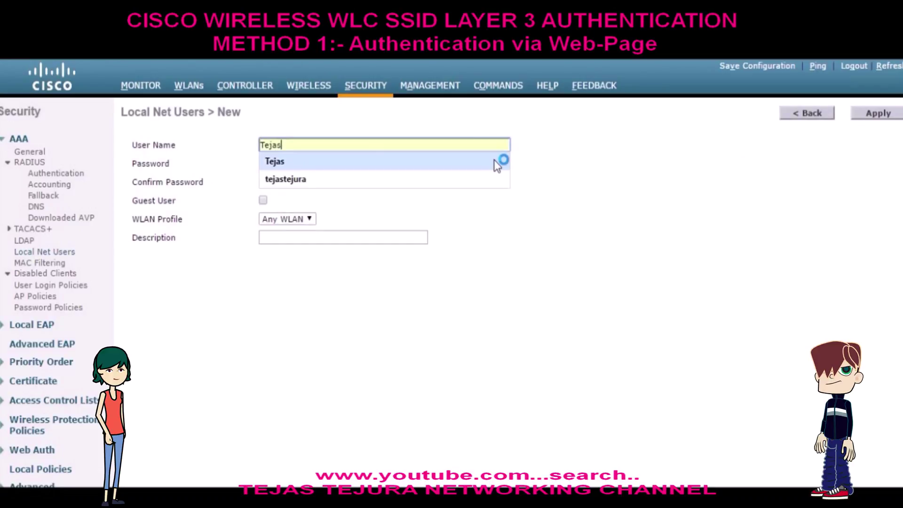
pyautogui.click(495, 161)
# - Enter and confirm the user's password, save the user, and return to Security
pyautogui.click(421, 163)
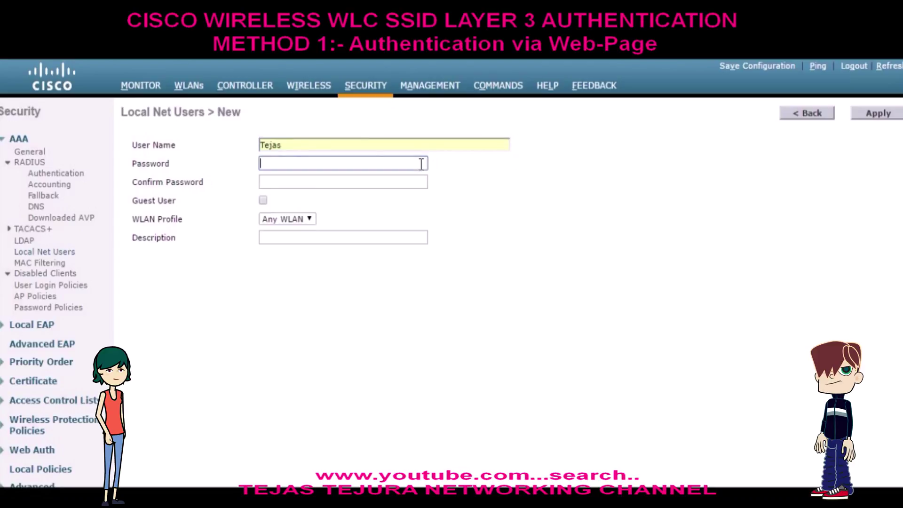
pyautogui.write('cisco@123')
pyautogui.click(395, 183)
pyautogui.write('cisco@123')
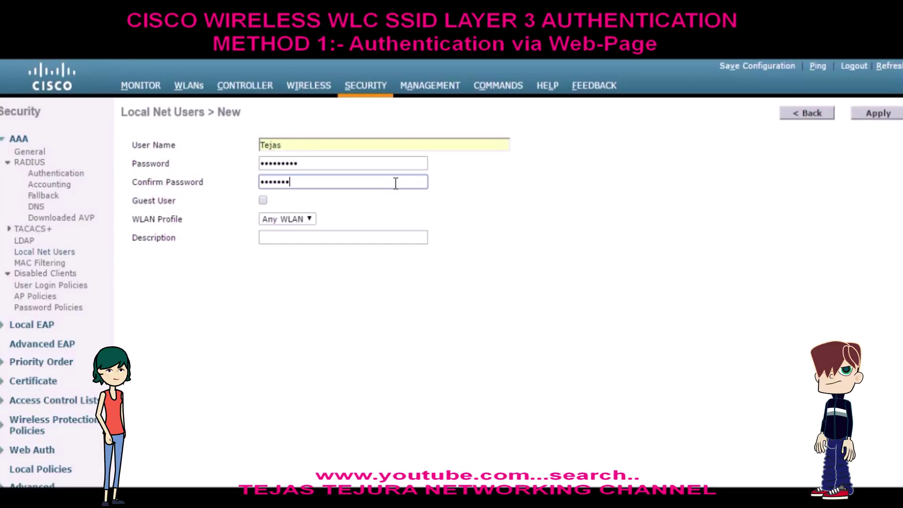
pyautogui.click(878, 115)
pyautogui.click(365, 85)
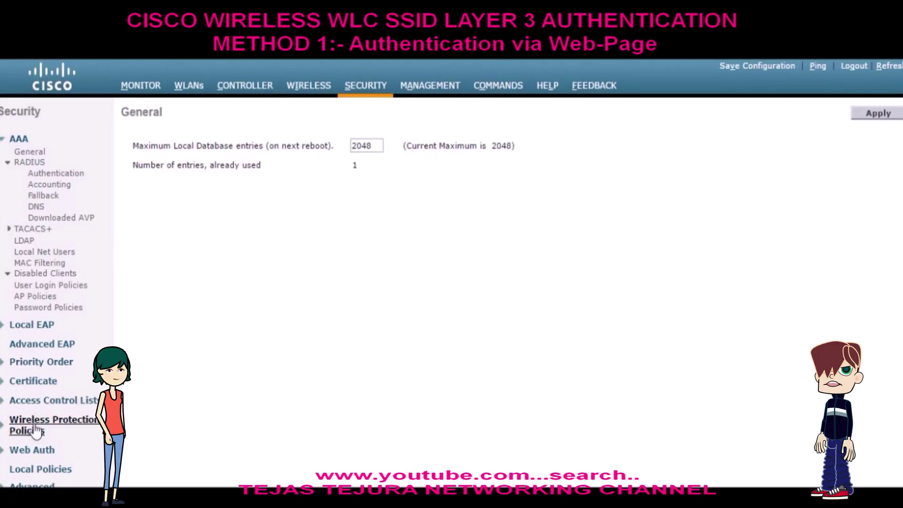
# - Open the Web Login Page, keeping the Internal (Default) type and the 2.2.2.2 redirect URL
pyautogui.click(33, 451)
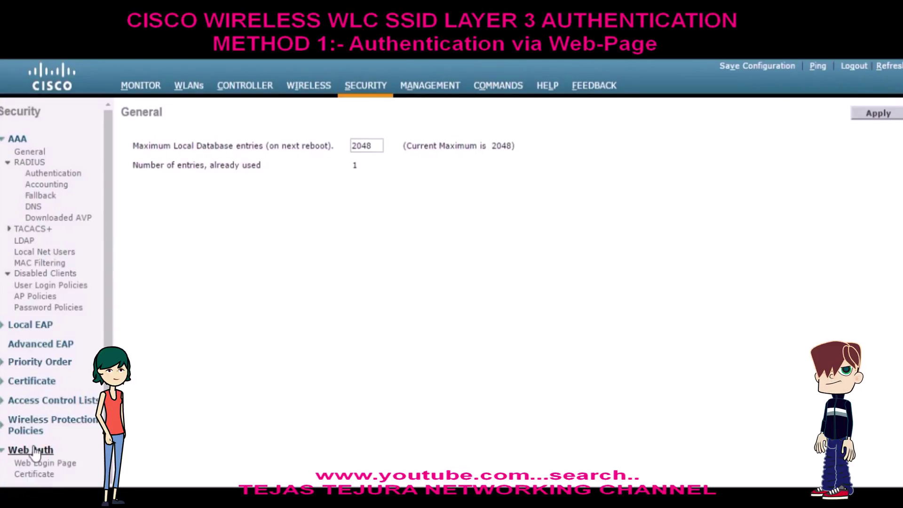
pyautogui.click(41, 463)
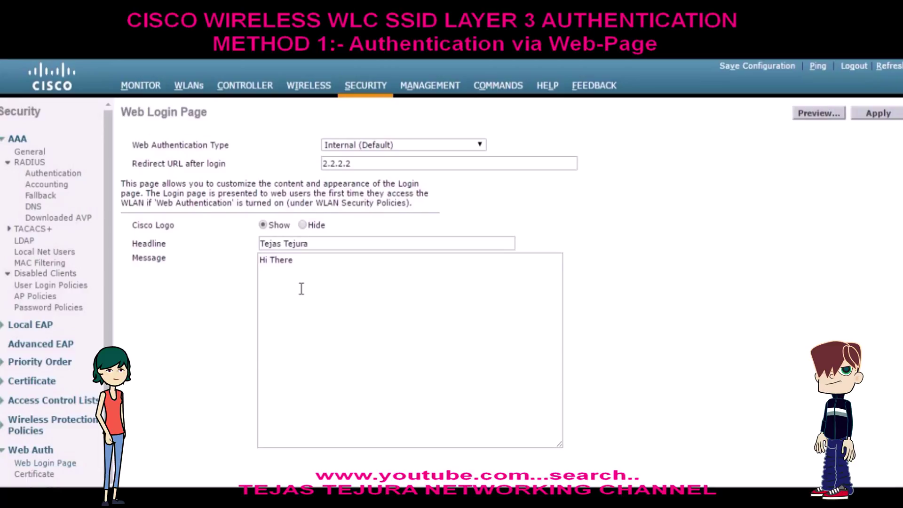
pyautogui.click(469, 145)
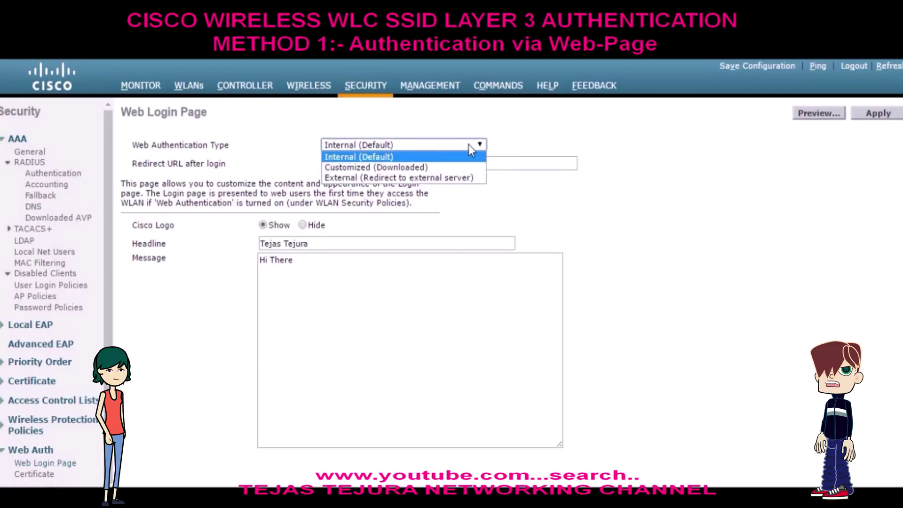
pyautogui.click(469, 145)
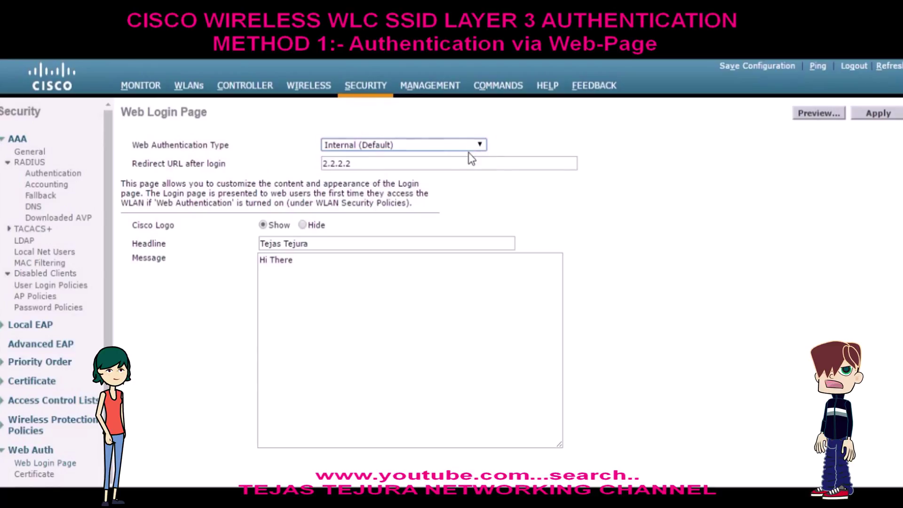
pyautogui.click(470, 160)
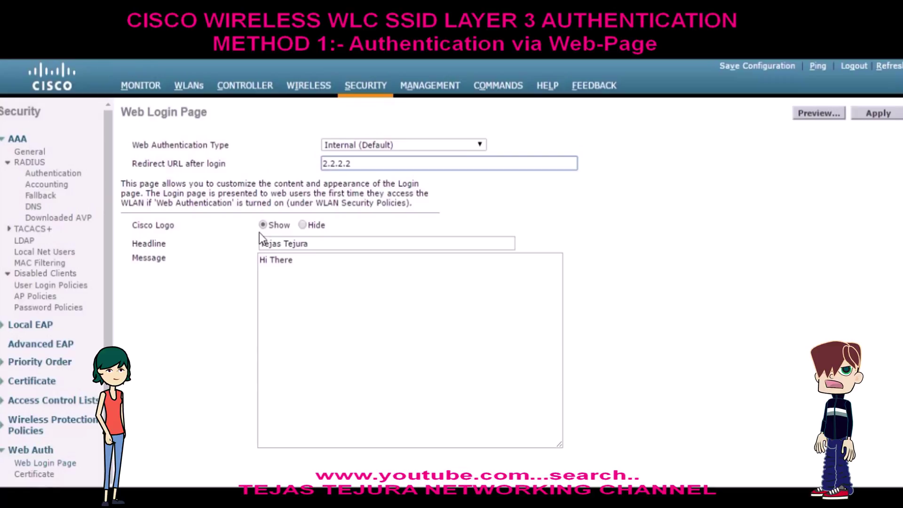
# - Change the login message to 'Hi There...' and preview the guest login page
pyautogui.click(295, 261)
pyautogui.write('...')
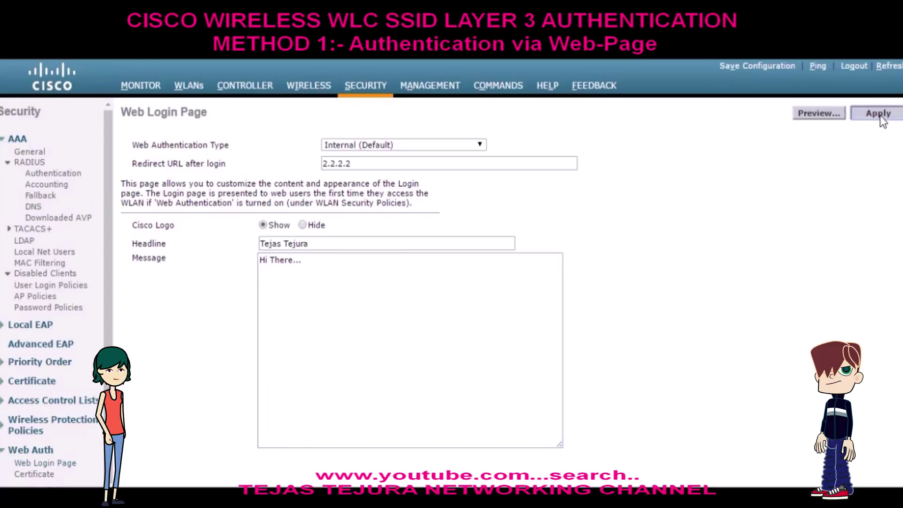
pyautogui.click(821, 115)
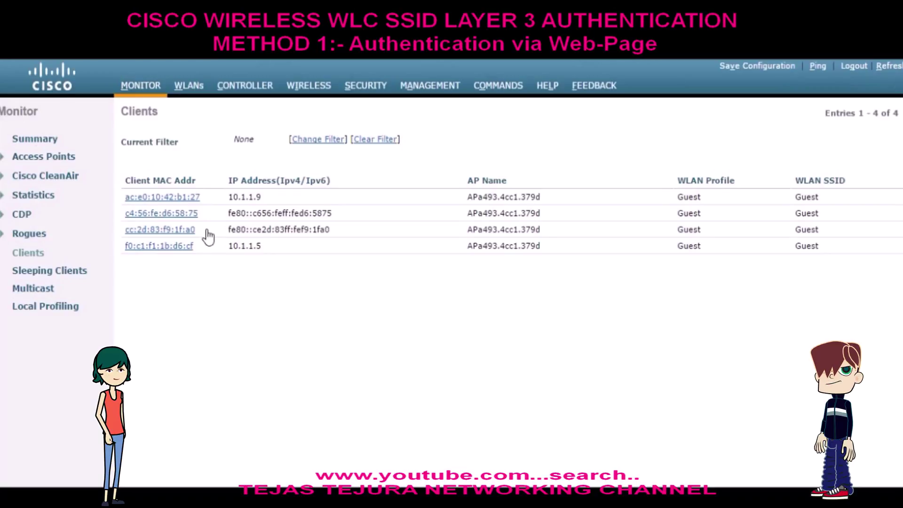
pyautogui.moveTo(207, 238); pyautogui.dragTo(125, 238)
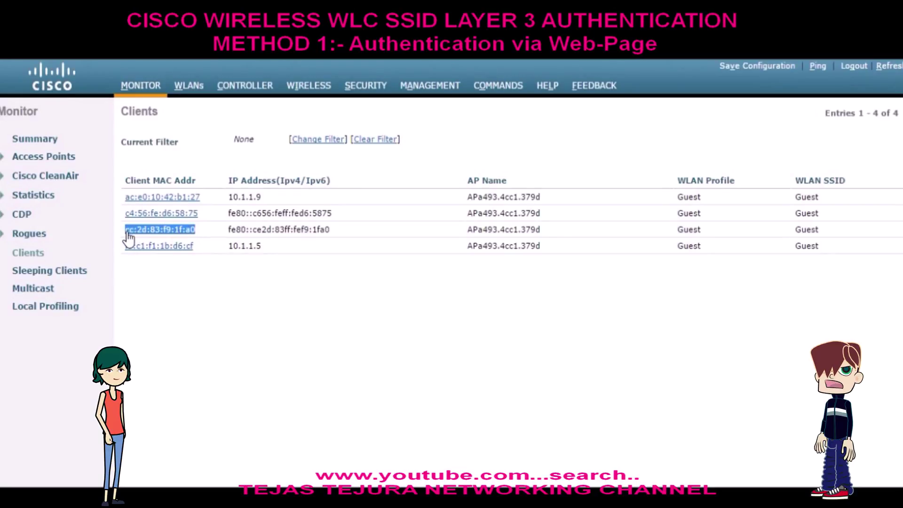
# - Open client cc:2d:83:f9:1f:a0's details and check its DHCP_REQD policy state
pyautogui.click(126, 233)
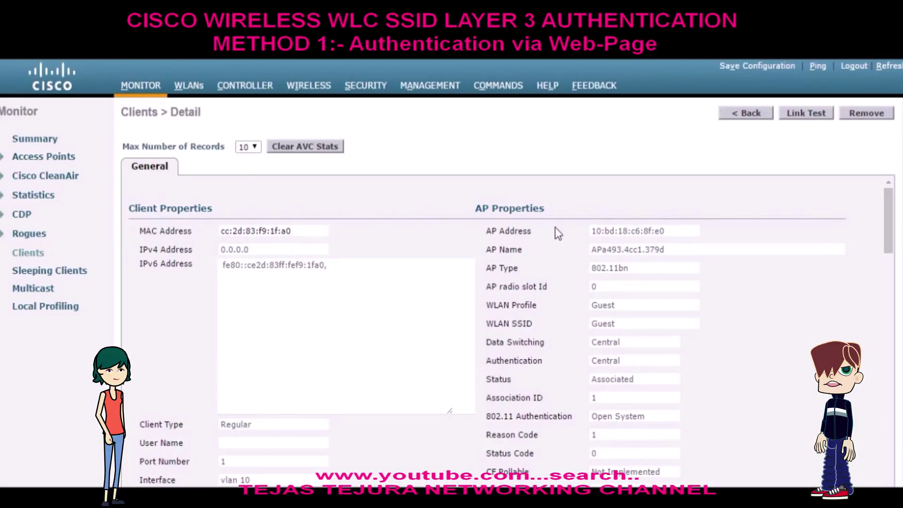
pyautogui.moveTo(890, 215); pyautogui.dragTo(891, 274)
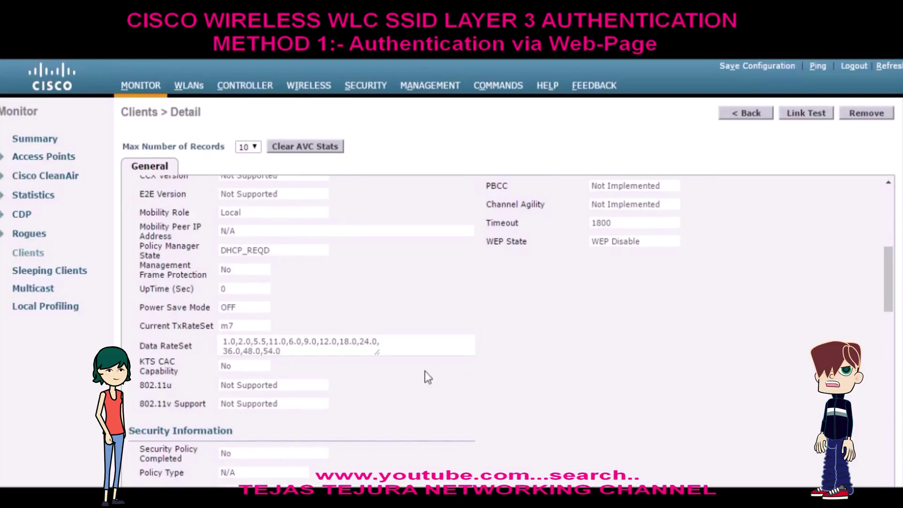
pyautogui.moveTo(300, 251); pyautogui.dragTo(223, 255)
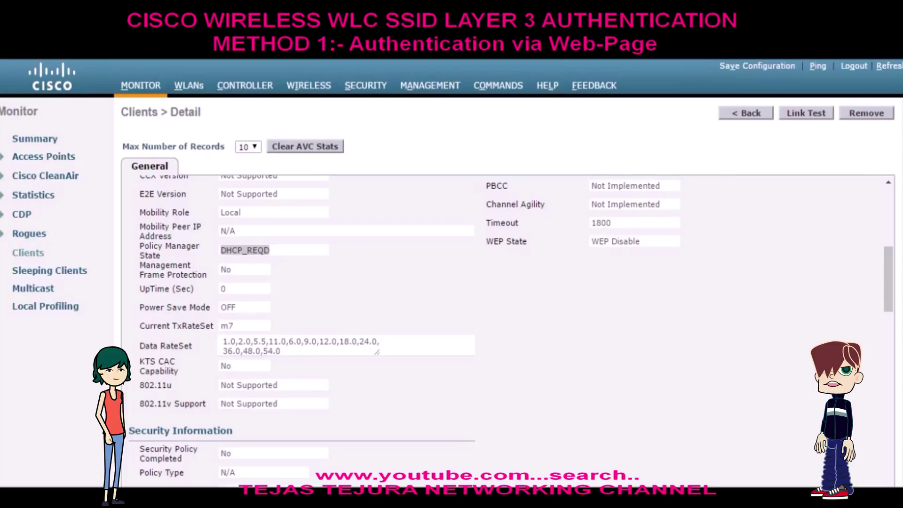
# - Back in Clients, confirm the client's new IP 10.1.1.3 and reopen its details
pyautogui.click(42, 256)
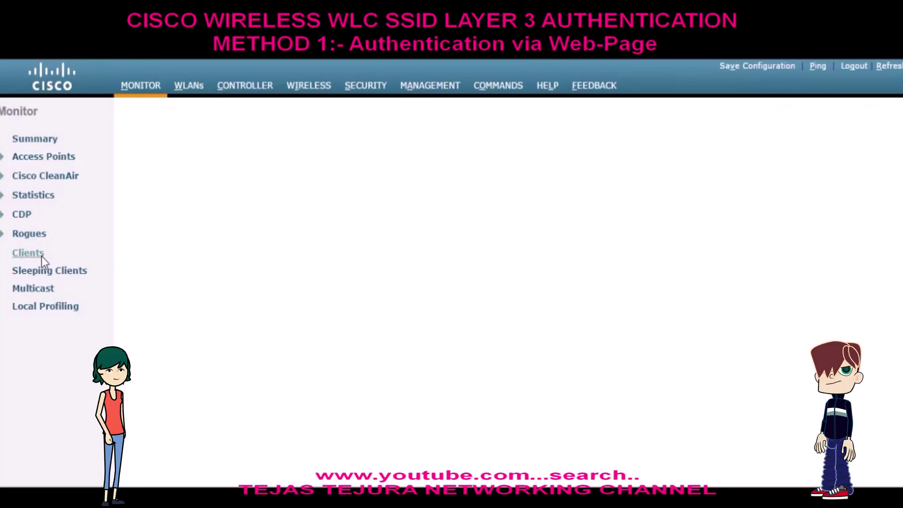
pyautogui.moveTo(199, 232); pyautogui.dragTo(124, 232)
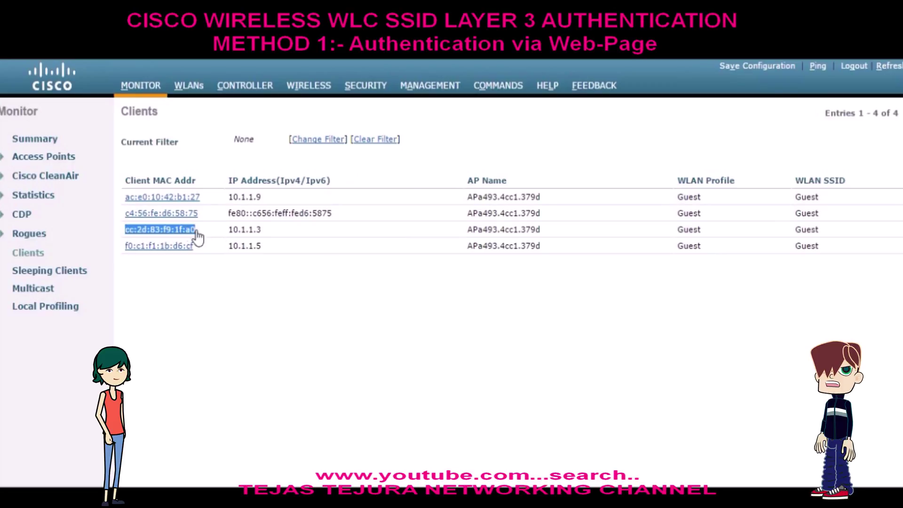
pyautogui.click(260, 230)
pyautogui.moveTo(260, 230); pyautogui.dragTo(229, 229)
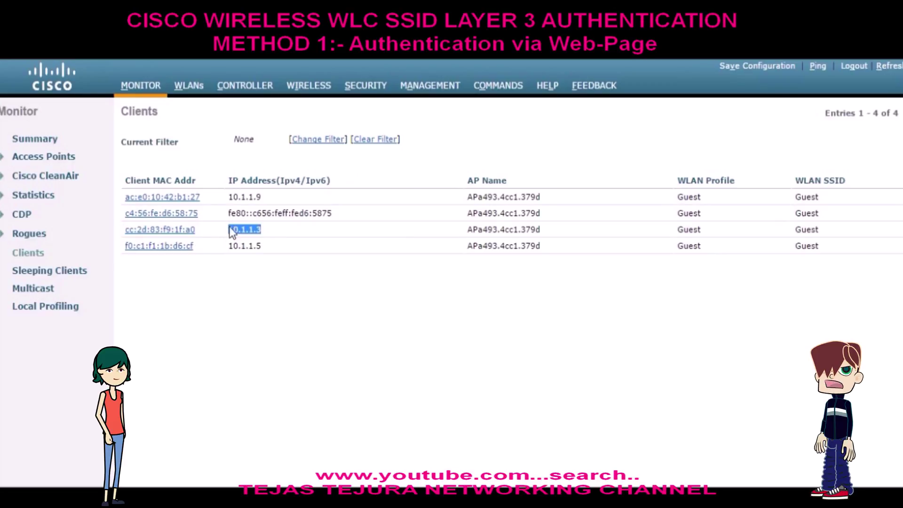
pyautogui.click(183, 230)
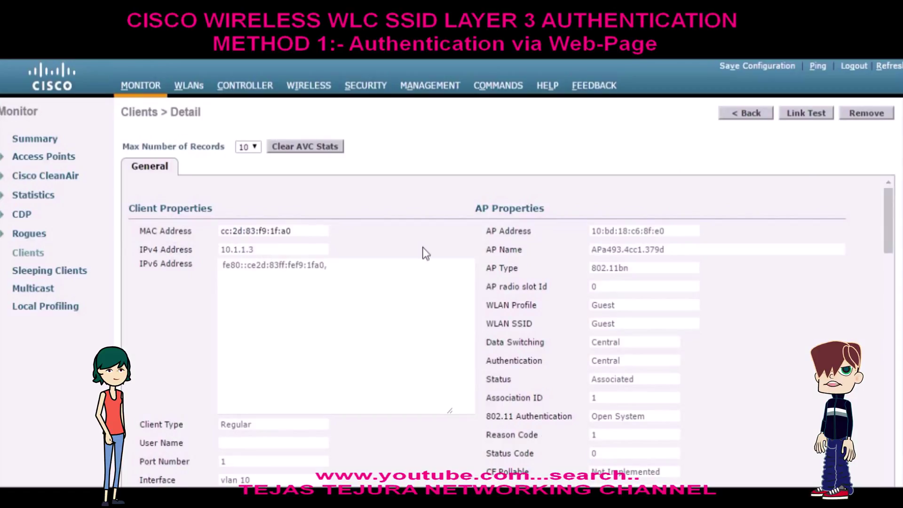
pyautogui.moveTo(891, 212); pyautogui.dragTo(891, 255)
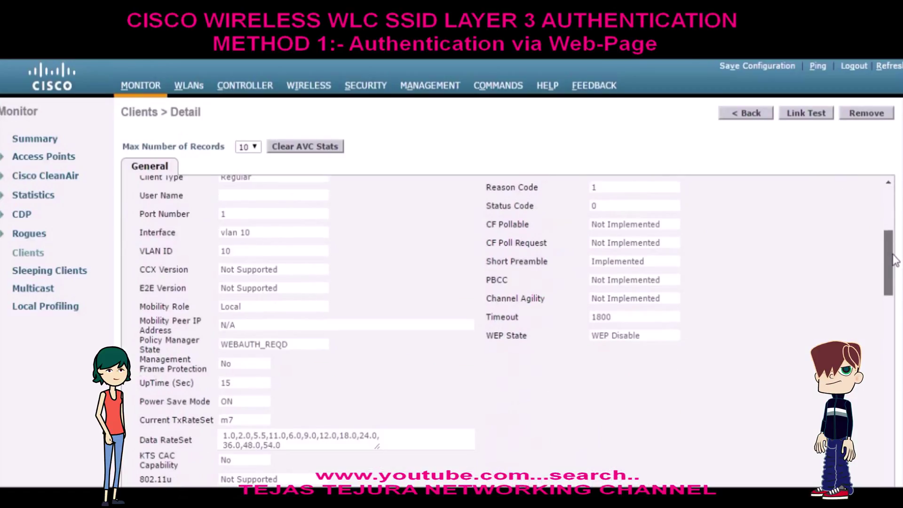
# - Check the WEBAUTH_REQD state, then reopen details for client cc:2d:83:f9:1f:a0
pyautogui.moveTo(310, 342); pyautogui.dragTo(223, 344)
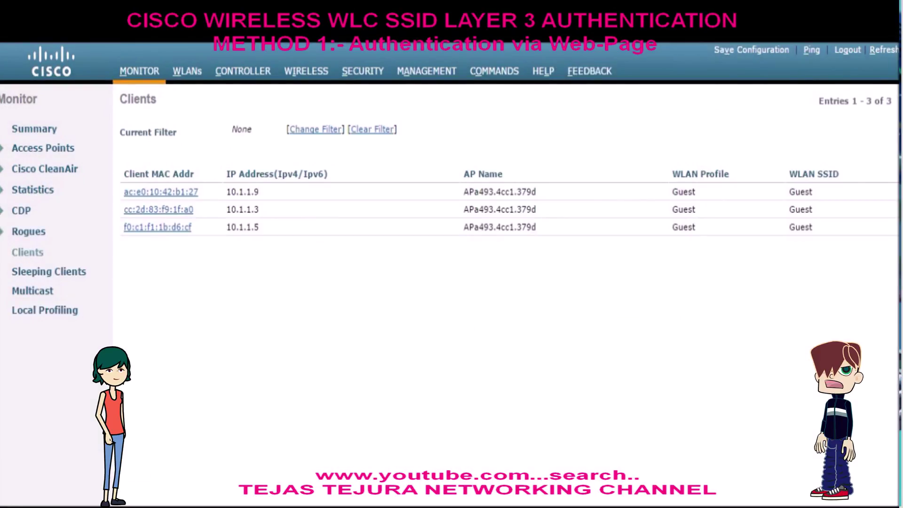
pyautogui.click(184, 210)
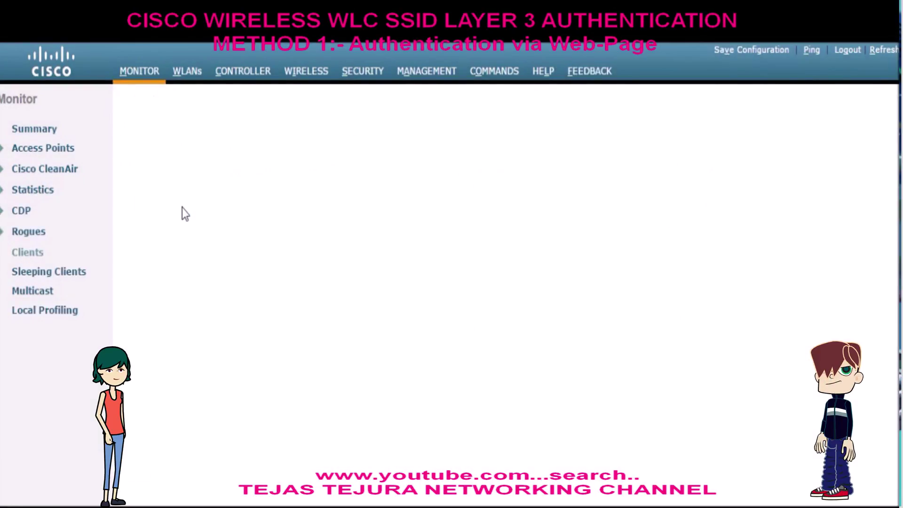